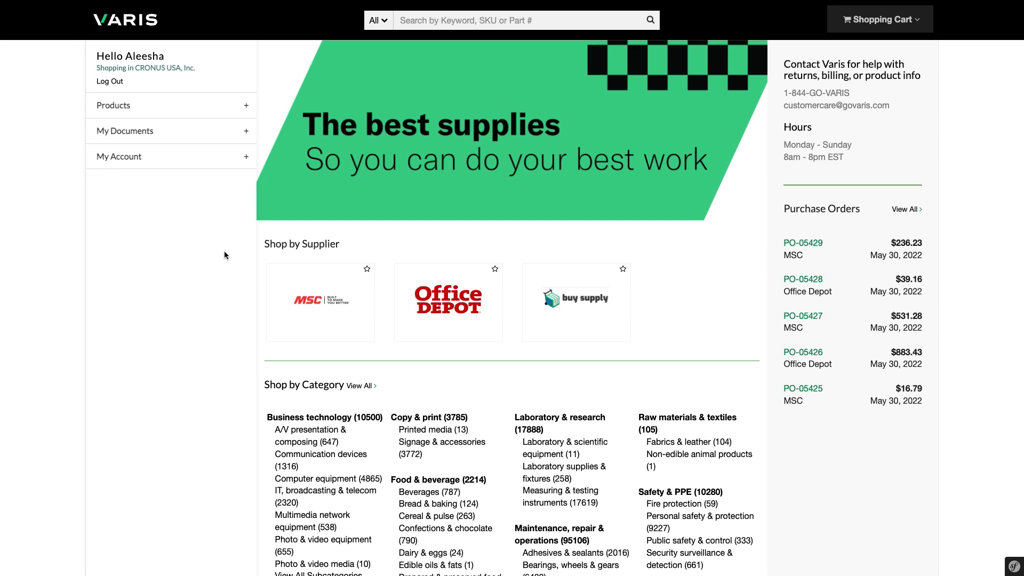
{"action": "left_click", "coordinate": [246, 107]}
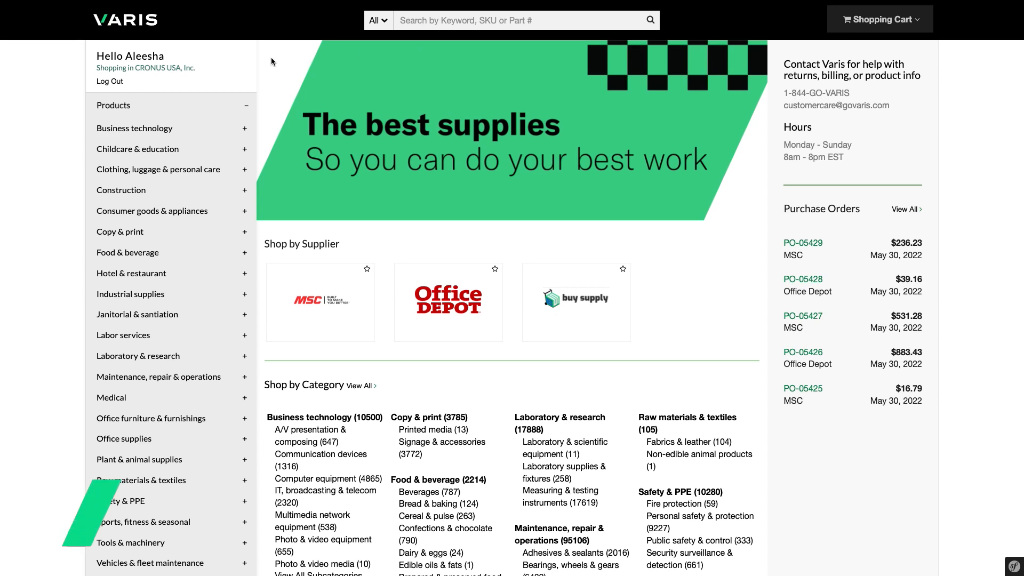
{"action": "left_click", "coordinate": [245, 105]}
{"action": "left_click", "coordinate": [439, 21]}
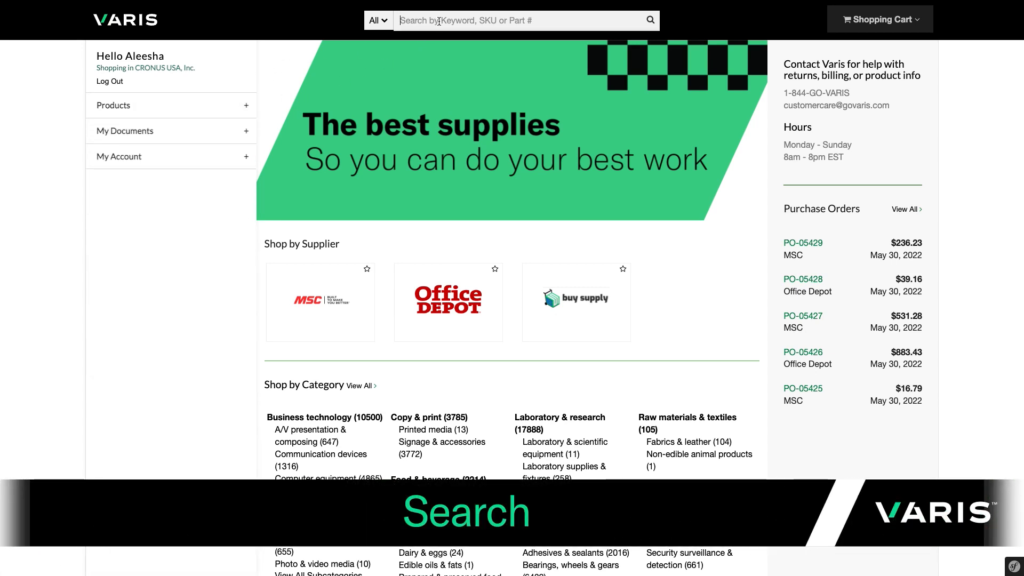
Search for 'propane heater', browse the nine results, and open the 30,000–60,000 BTU forced-air heater
{"action": "type", "text": "propane h"}
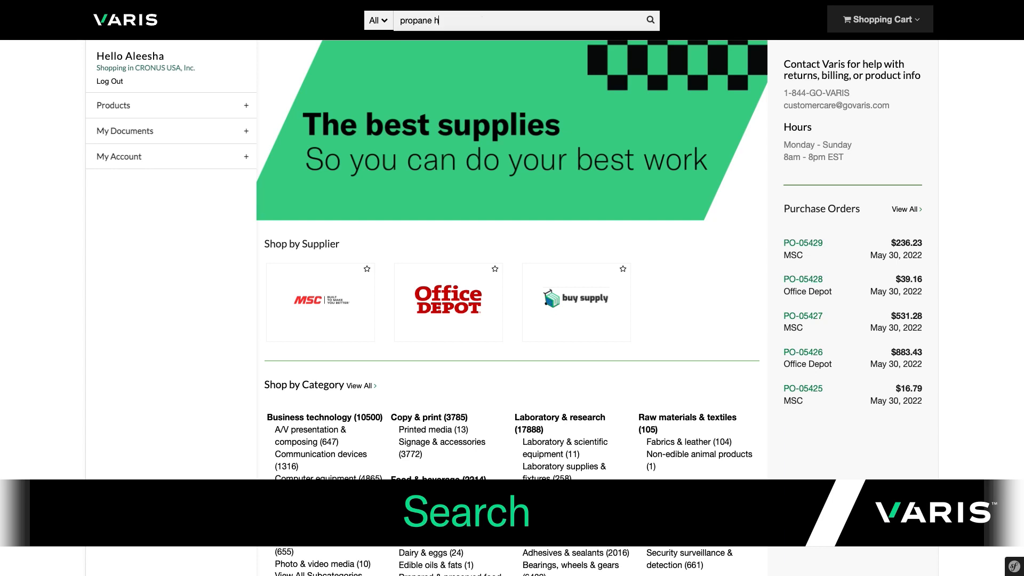
{"action": "type", "text": "eater"}
{"action": "key", "text": "Return"}
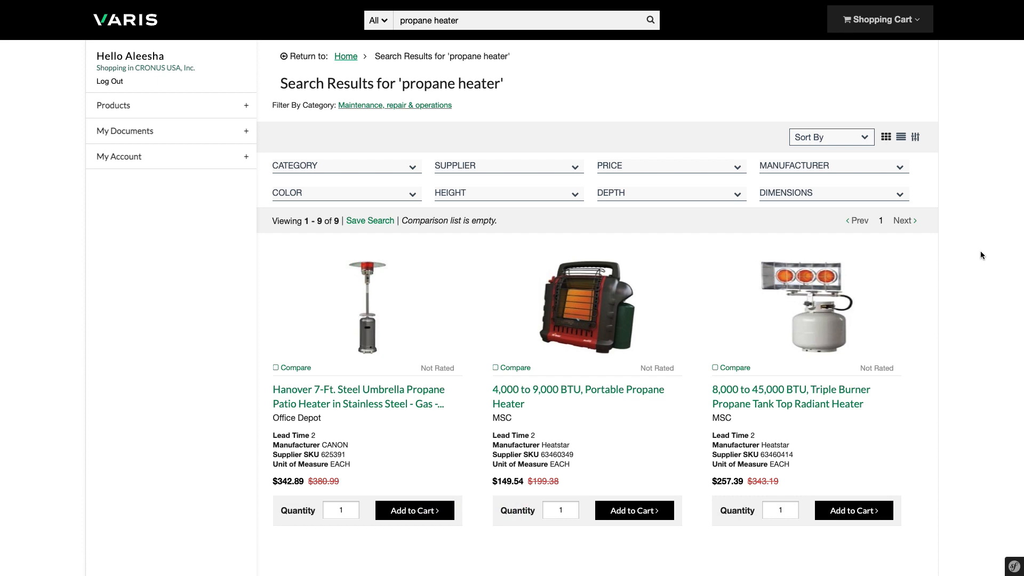
{"action": "scroll", "coordinate": [981, 255], "scroll_direction": "down", "scroll_amount": 4}
{"action": "scroll", "coordinate": [981, 255], "scroll_direction": "down", "scroll_amount": 8}
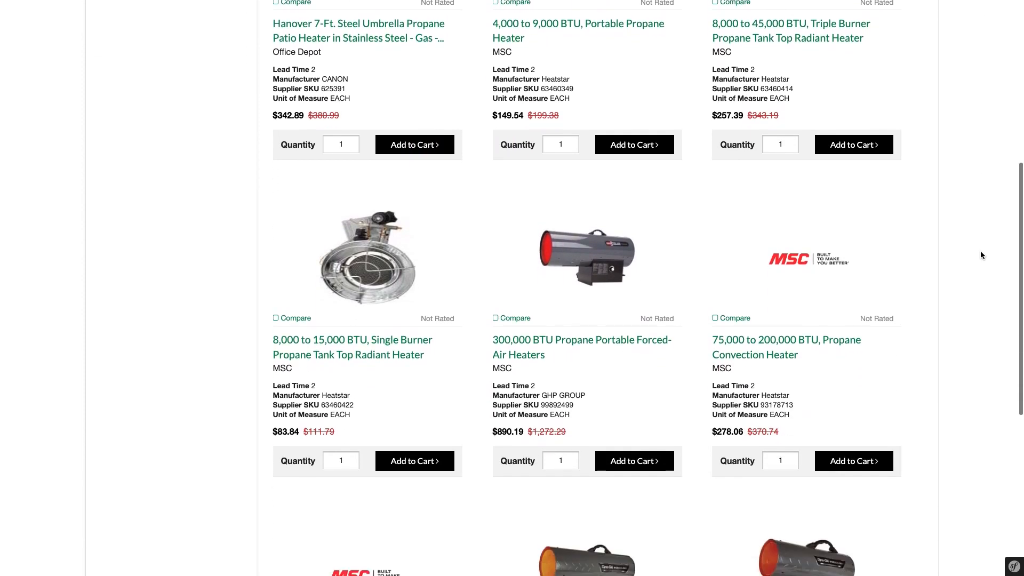
{"action": "scroll", "coordinate": [981, 255], "scroll_direction": "down", "scroll_amount": 1}
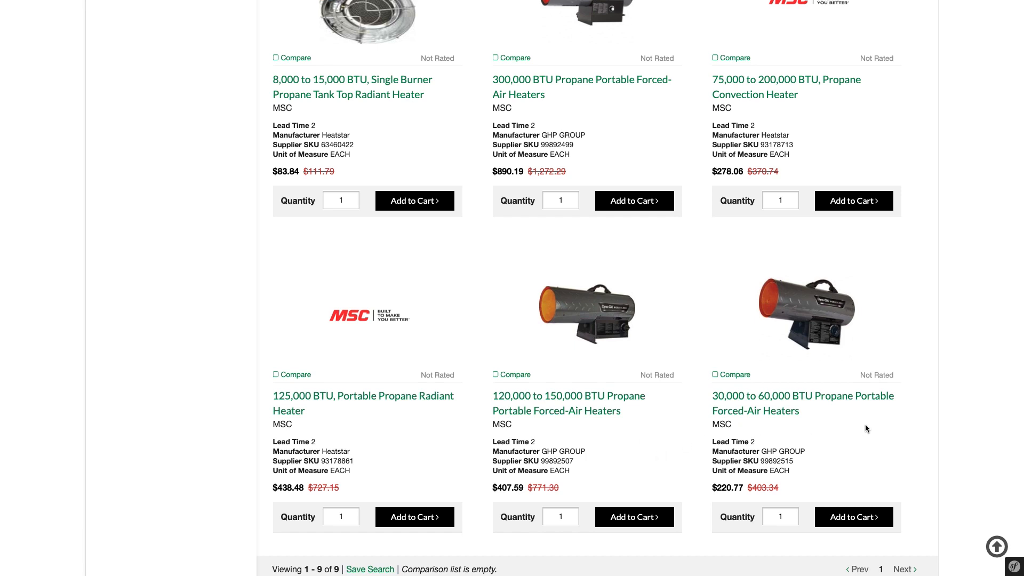
{"action": "left_click", "coordinate": [836, 403]}
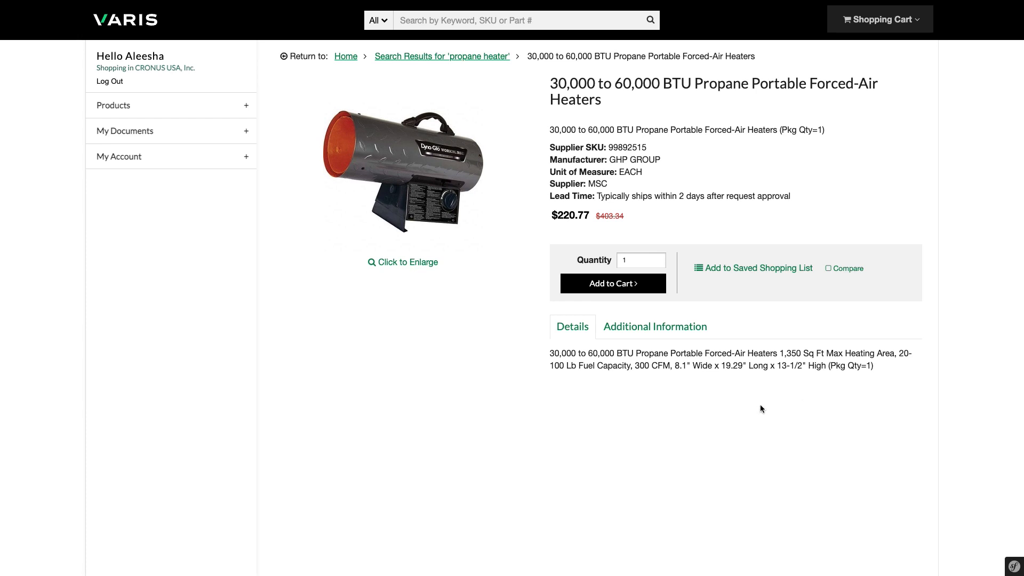
Review the heater's Additional Information, then add one to the cart for a $220.77 subtotal
{"action": "left_click", "coordinate": [661, 325]}
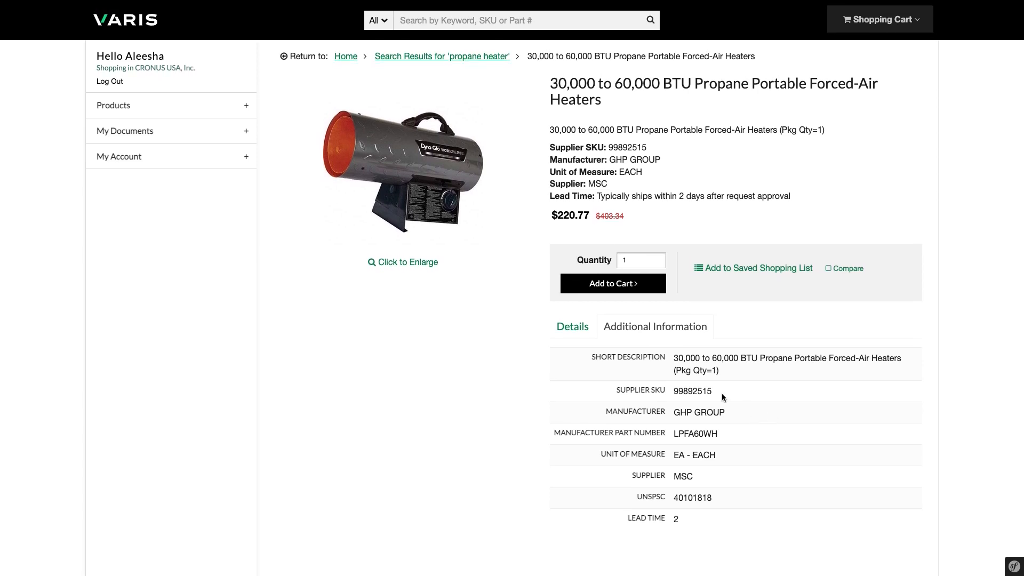
{"action": "left_click", "coordinate": [611, 286]}
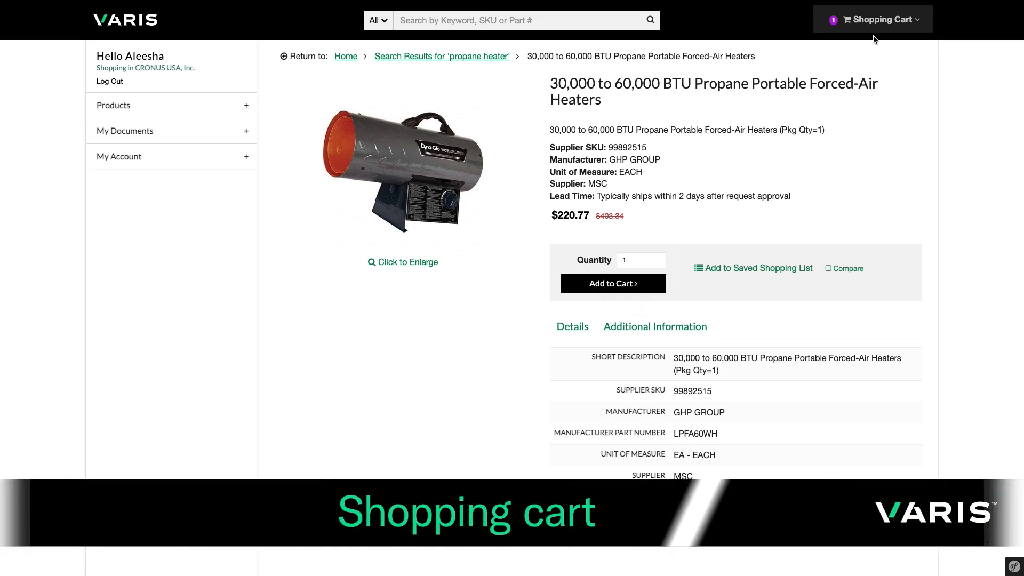
{"action": "mouse_move", "coordinate": [872, 25]}
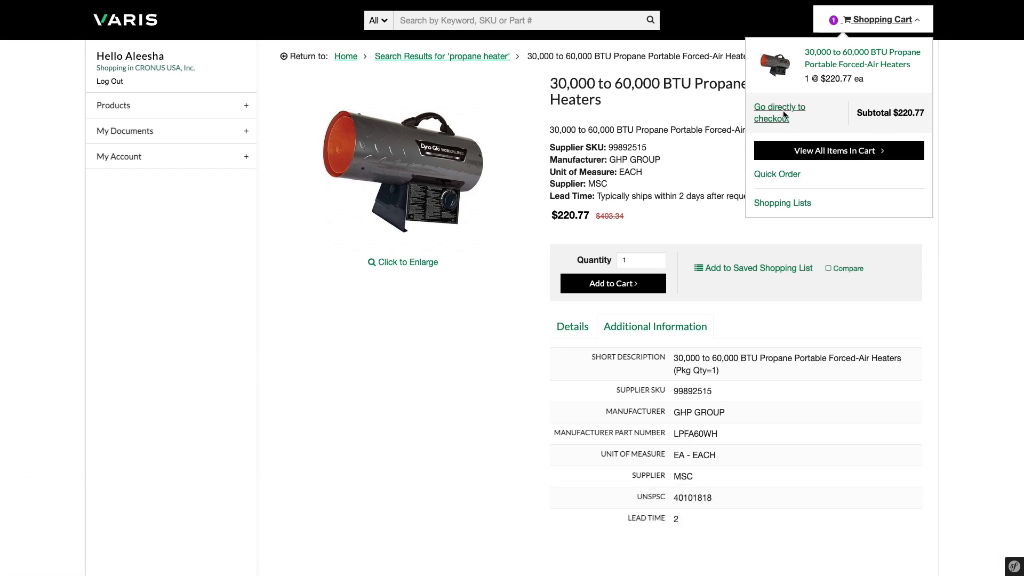
Go to checkout and ship to the Office location via Standard Shipping (3-5 business days)
{"action": "left_click", "coordinate": [777, 108]}
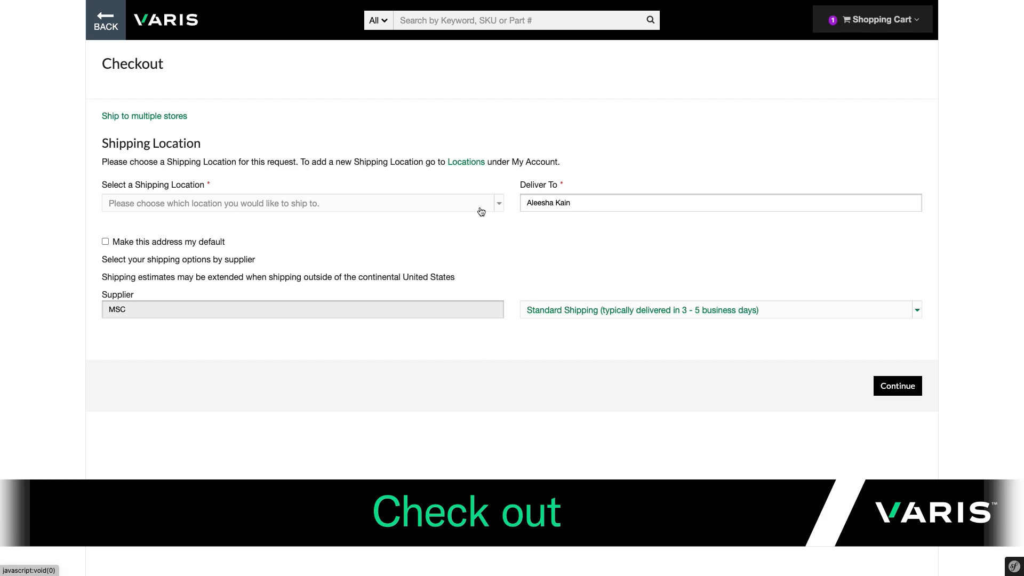
{"action": "left_click", "coordinate": [499, 208]}
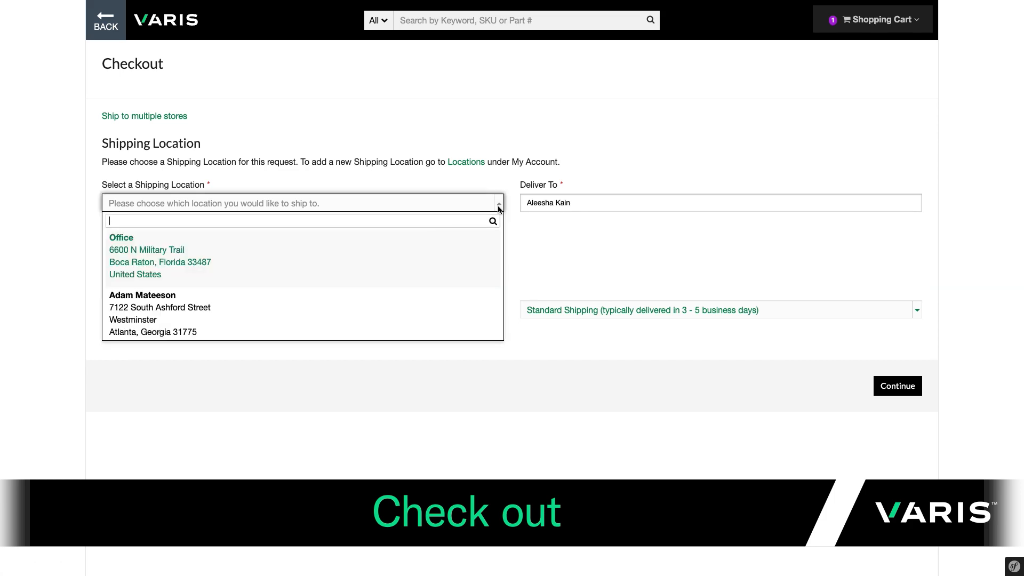
{"action": "scroll", "coordinate": [479, 276], "scroll_direction": "down", "scroll_amount": 3}
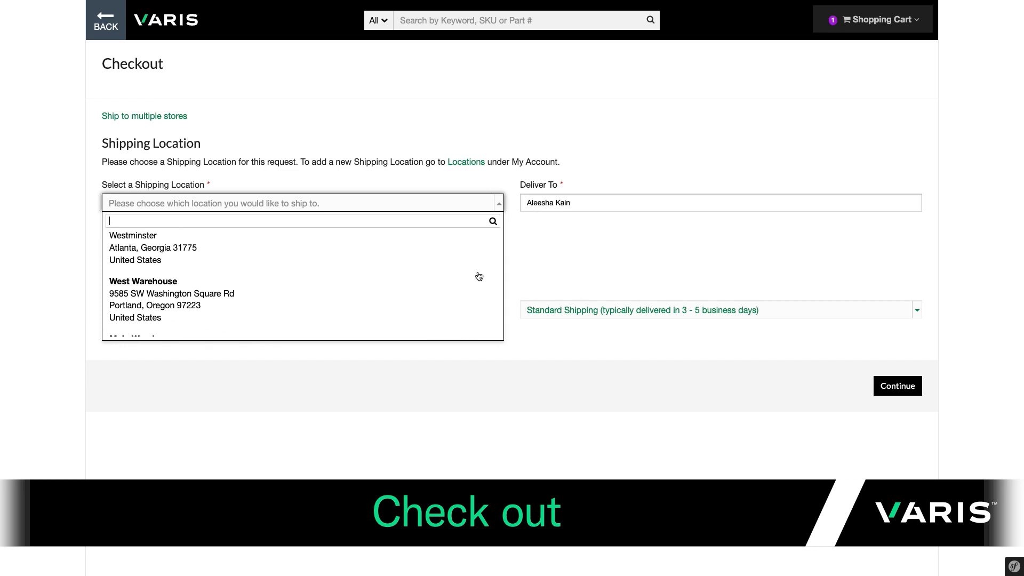
{"action": "scroll", "coordinate": [479, 275], "scroll_direction": "up", "scroll_amount": 3}
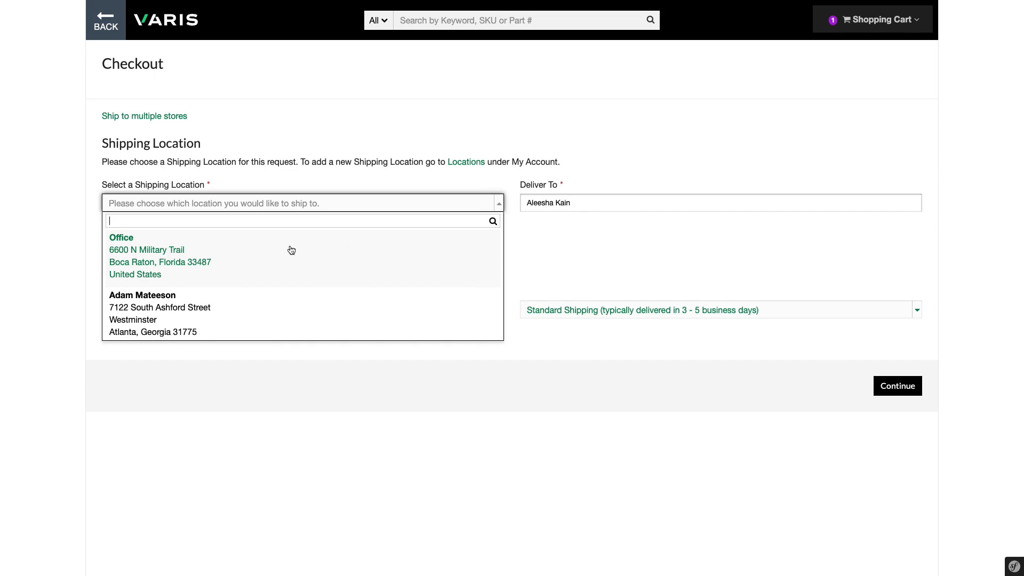
{"action": "left_click", "coordinate": [266, 254]}
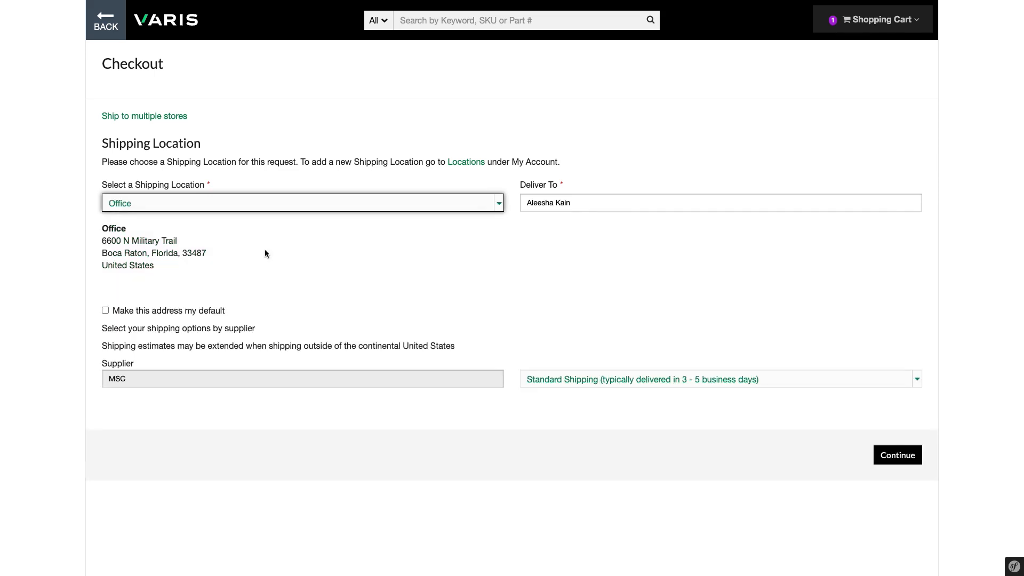
{"action": "triple_click", "coordinate": [595, 203]}
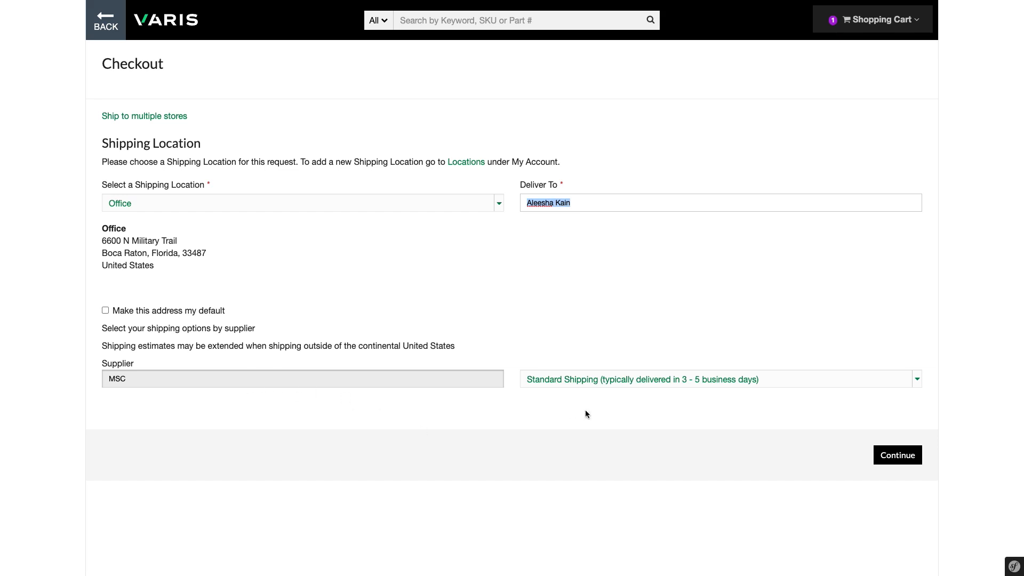
{"action": "left_click", "coordinate": [777, 381]}
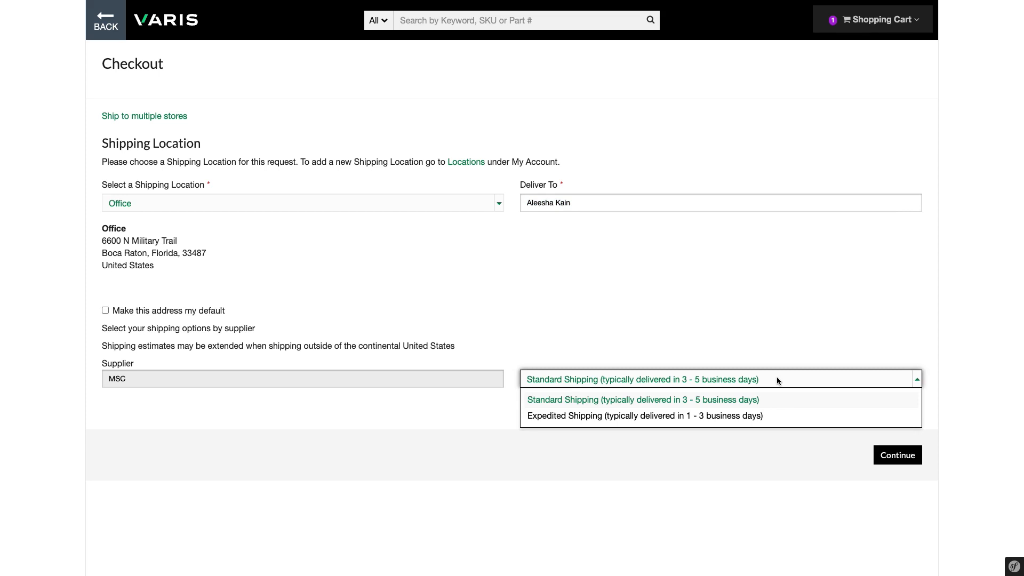
{"action": "left_click", "coordinate": [765, 403]}
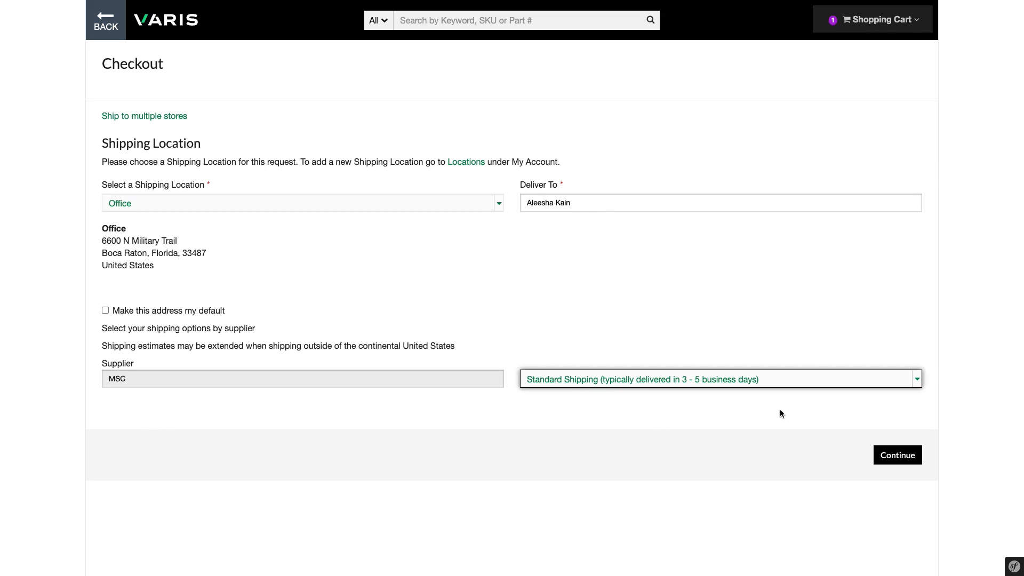
Continue to requisition details and retitle the request 'Heater to keep employees warm'
{"action": "left_click", "coordinate": [895, 457]}
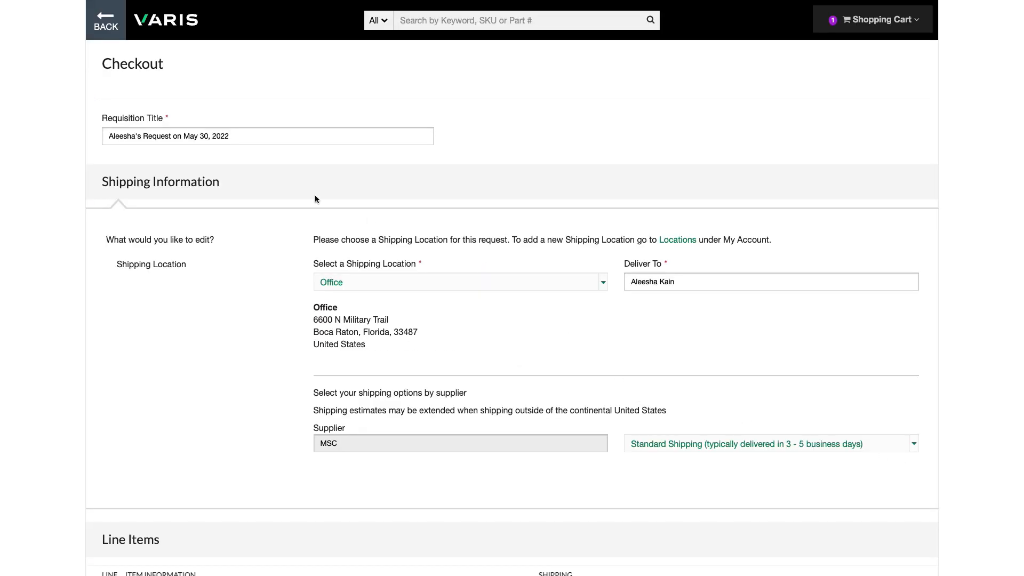
{"action": "double_click", "coordinate": [286, 133]}
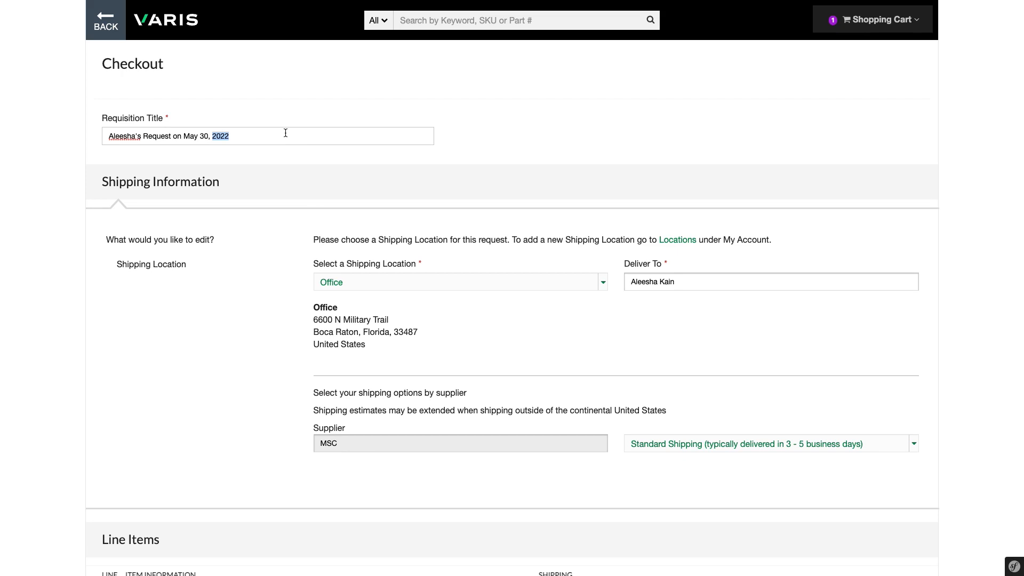
{"action": "triple_click", "coordinate": [285, 133]}
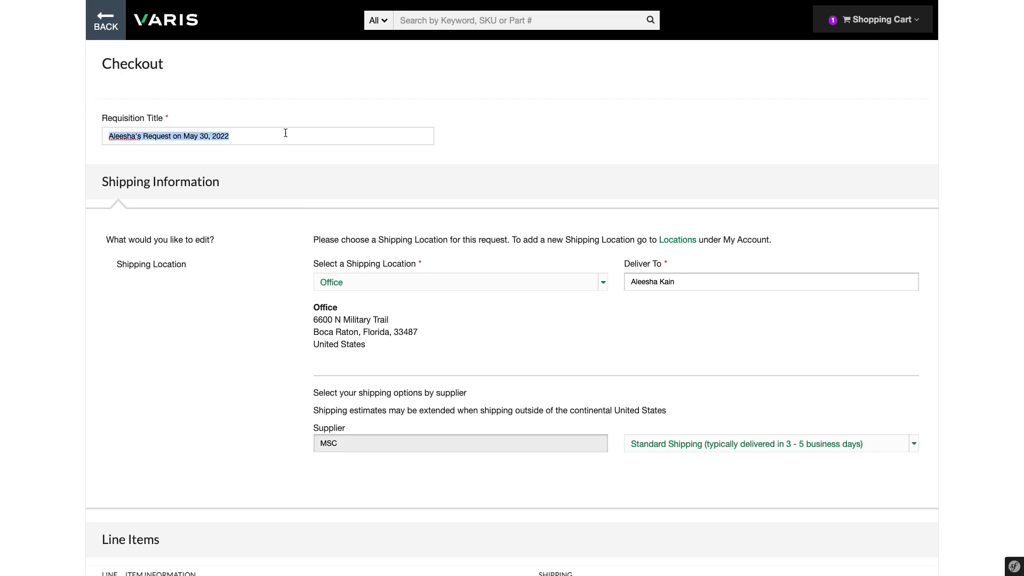
{"action": "type", "text": "Heater to keep employees warm"}
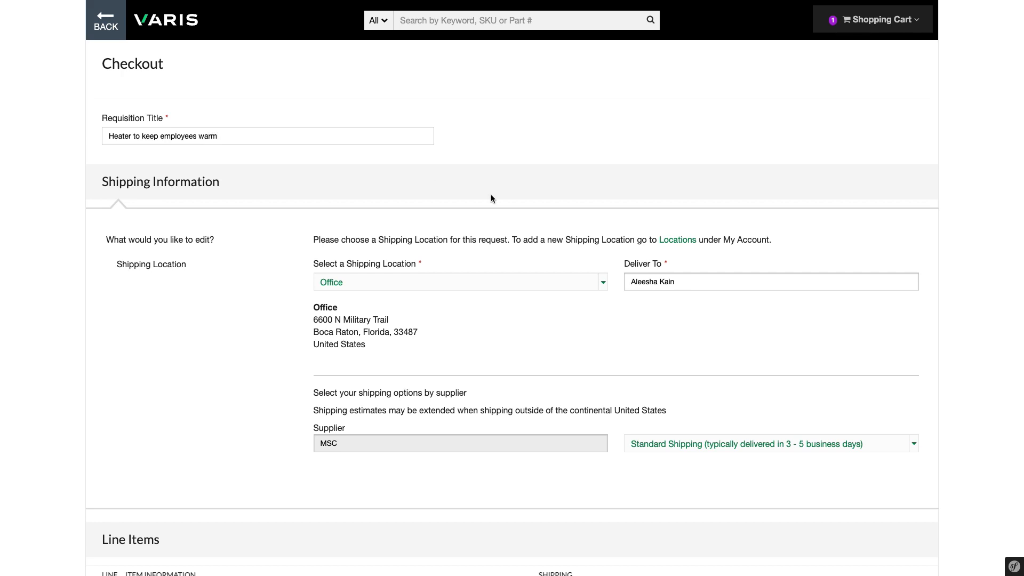
{"action": "scroll", "coordinate": [491, 195], "scroll_direction": "down", "scroll_amount": 4}
{"action": "scroll", "coordinate": [492, 199], "scroll_direction": "down", "scroll_amount": 3}
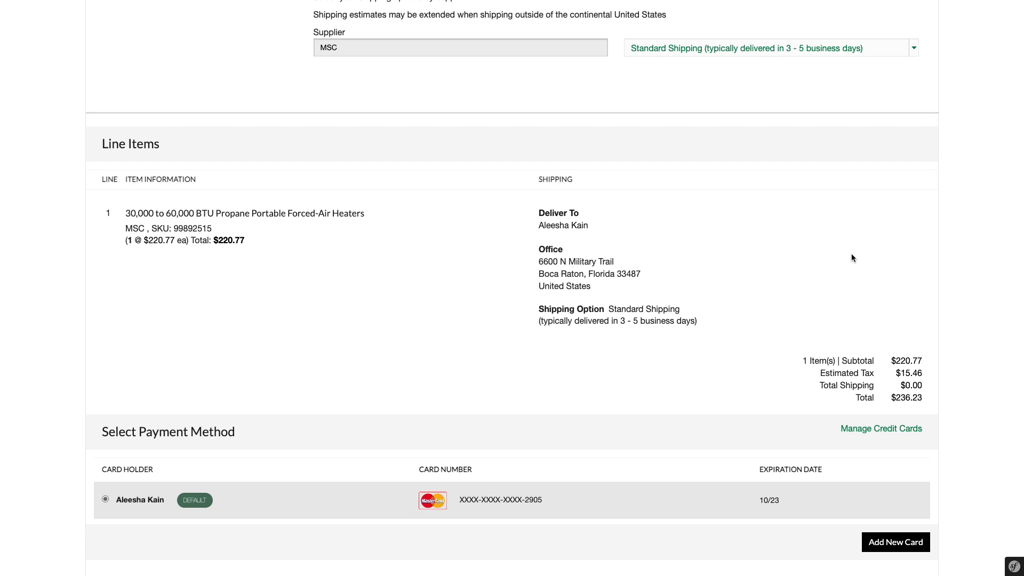
Submit the $236.23 heater purchase request from the bottom of the checkout page
{"action": "scroll", "coordinate": [783, 305], "scroll_direction": "down", "scroll_amount": 4}
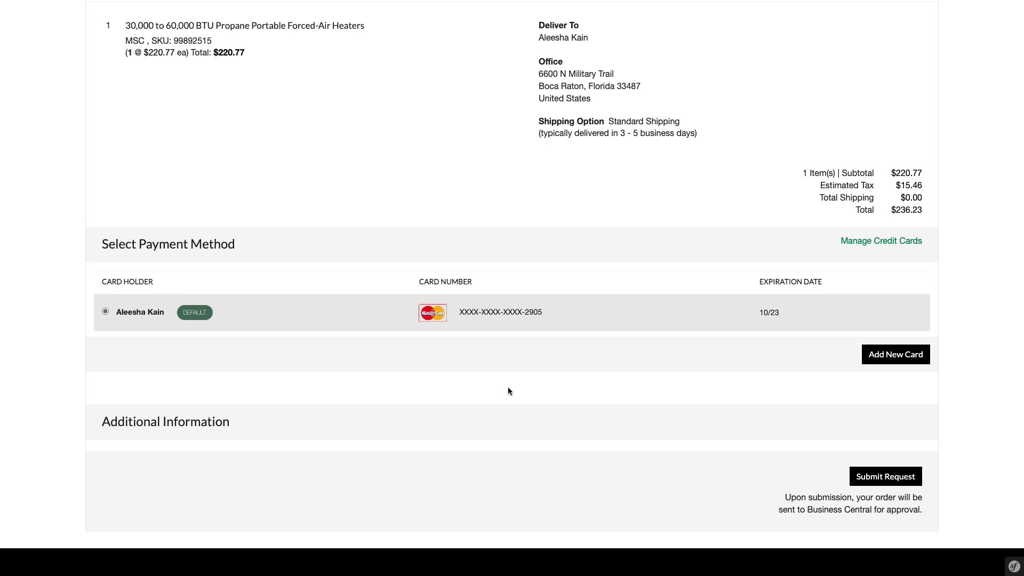
{"action": "scroll", "coordinate": [509, 391], "scroll_direction": "down", "scroll_amount": 1}
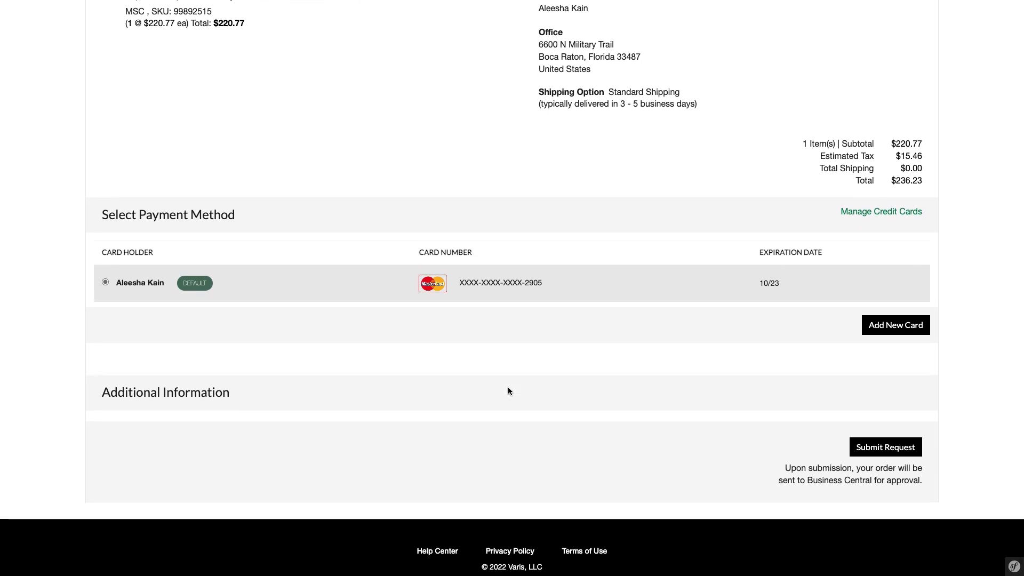
{"action": "left_click", "coordinate": [897, 450]}
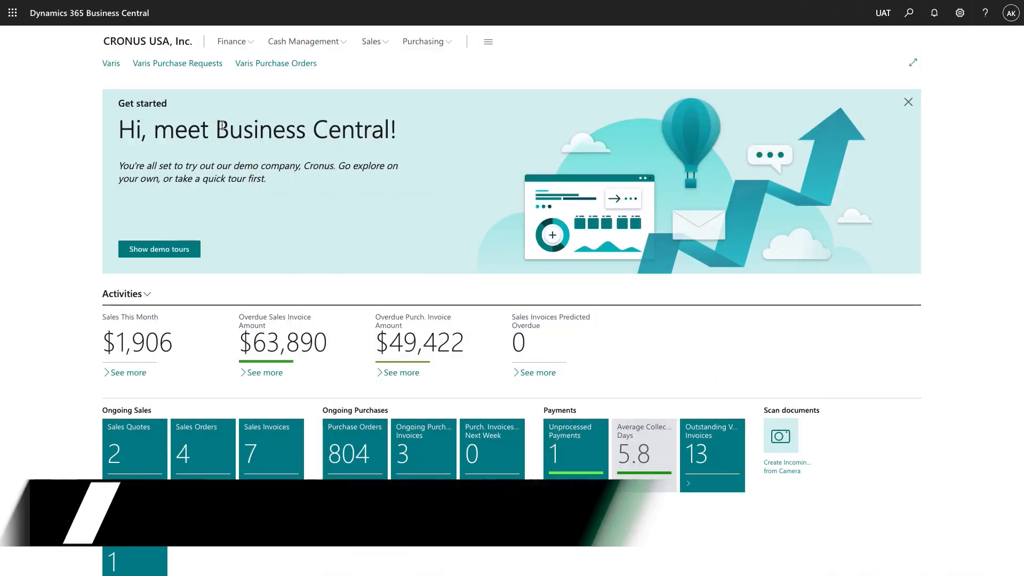
Open the Varis Purchase Requests list and the CART-49388 request card
{"action": "left_click", "coordinate": [186, 65]}
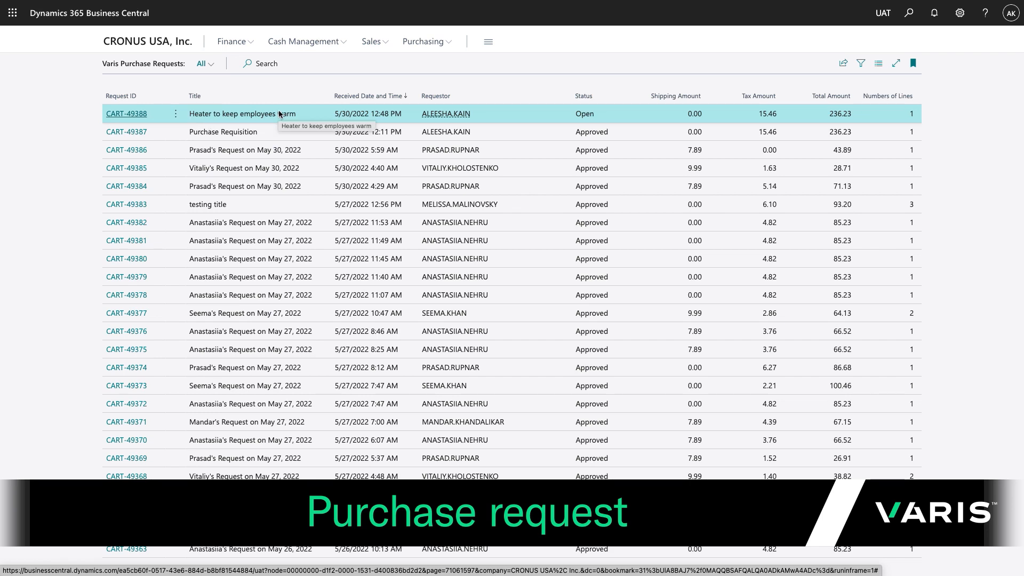
{"action": "left_click", "coordinate": [129, 114]}
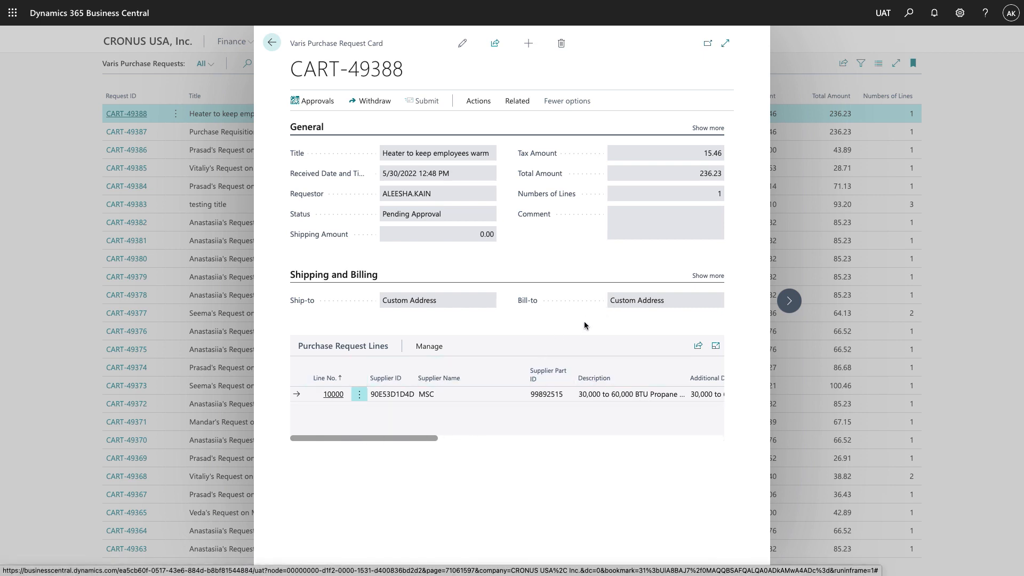
Expand, then collapse, the full ship-to and bill-to addresses on the CART-49388 card
{"action": "left_click", "coordinate": [715, 276]}
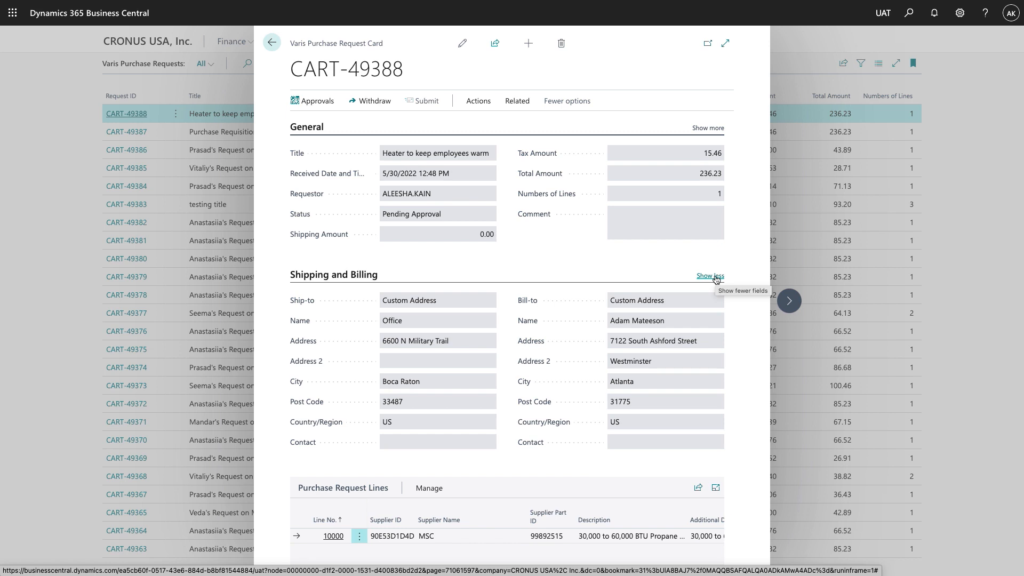
{"action": "left_click", "coordinate": [715, 276]}
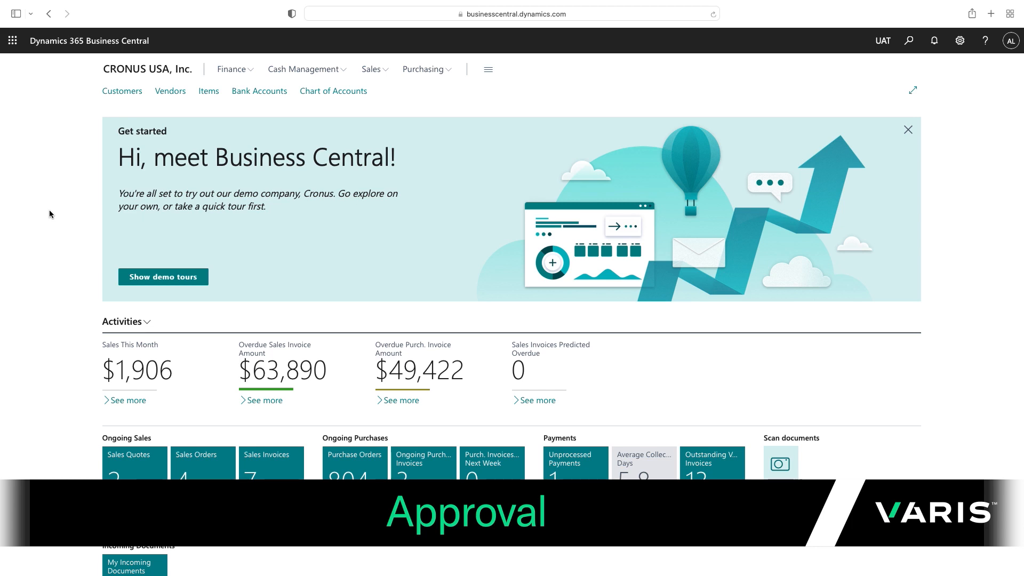
Open the Requests to Approve tile in the Approvals section, listing CART-49388 for 220.77
{"action": "scroll", "coordinate": [146, 244], "scroll_direction": "down", "scroll_amount": 5}
{"action": "scroll", "coordinate": [148, 249], "scroll_direction": "down", "scroll_amount": 8}
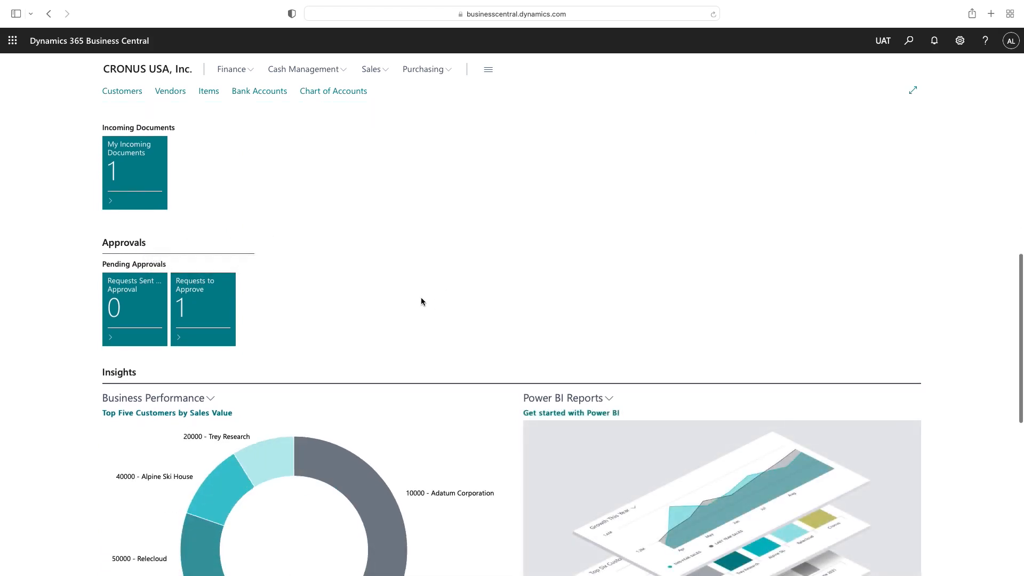
{"action": "left_click", "coordinate": [197, 307]}
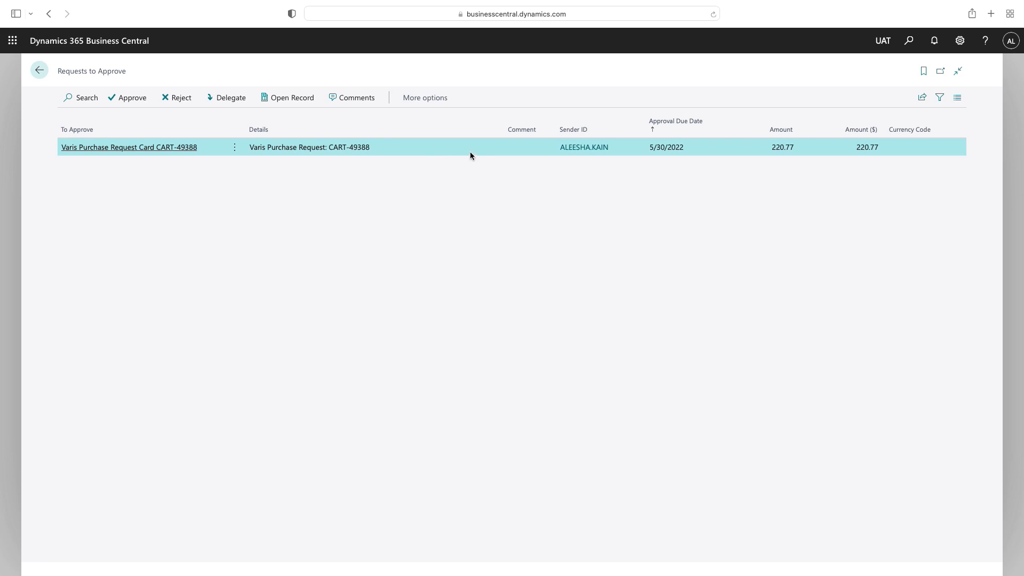
{"action": "left_click", "coordinate": [295, 101]}
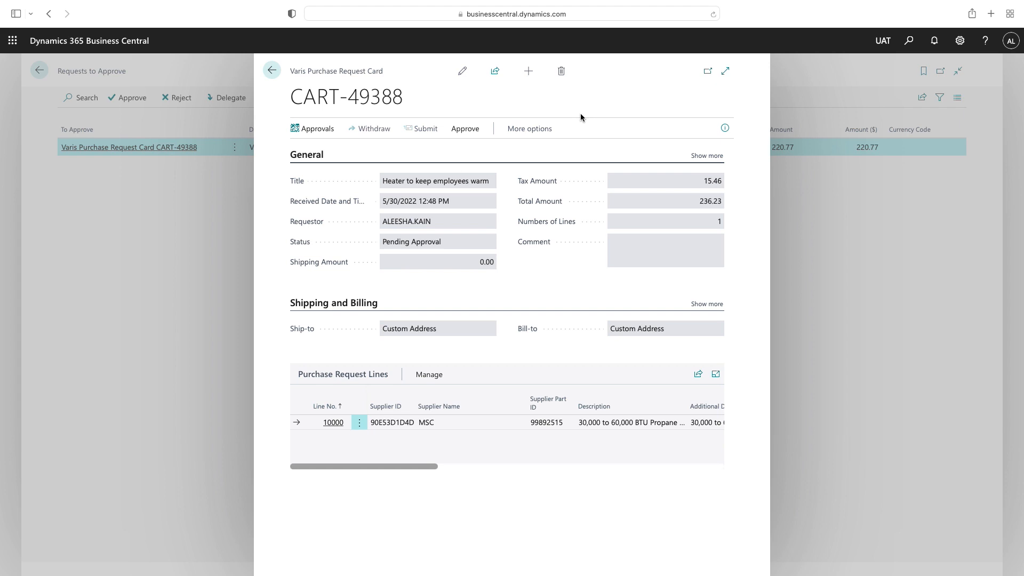
{"action": "left_click", "coordinate": [271, 70]}
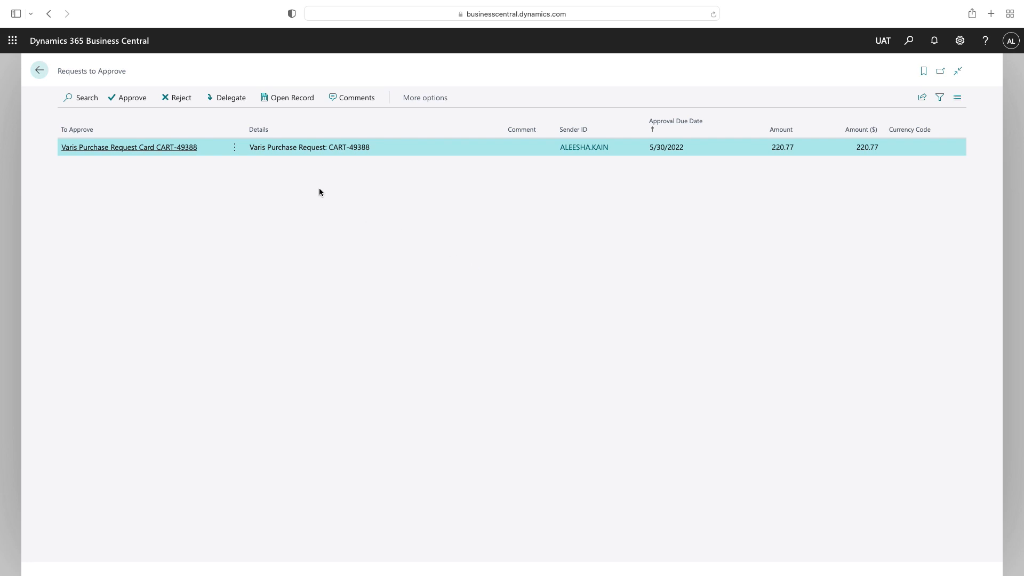
Approve request CART-49388 and go back to the Role Center
{"action": "left_click", "coordinate": [125, 102]}
{"action": "left_click", "coordinate": [39, 71]}
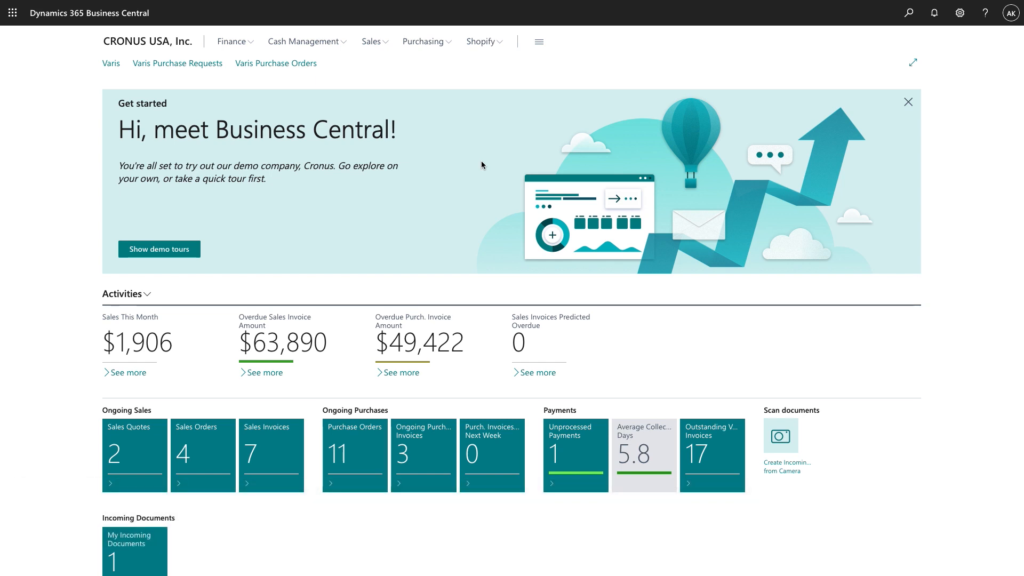
Search the Varis Purchase Orders list for '58' and open PO-00058
{"action": "left_click", "coordinate": [280, 64]}
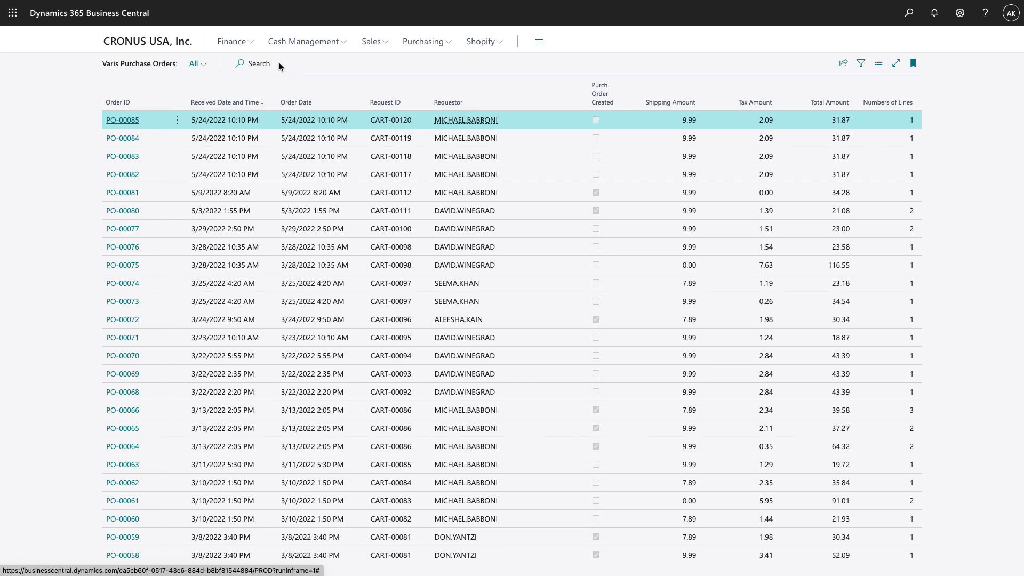
{"action": "left_click", "coordinate": [259, 64]}
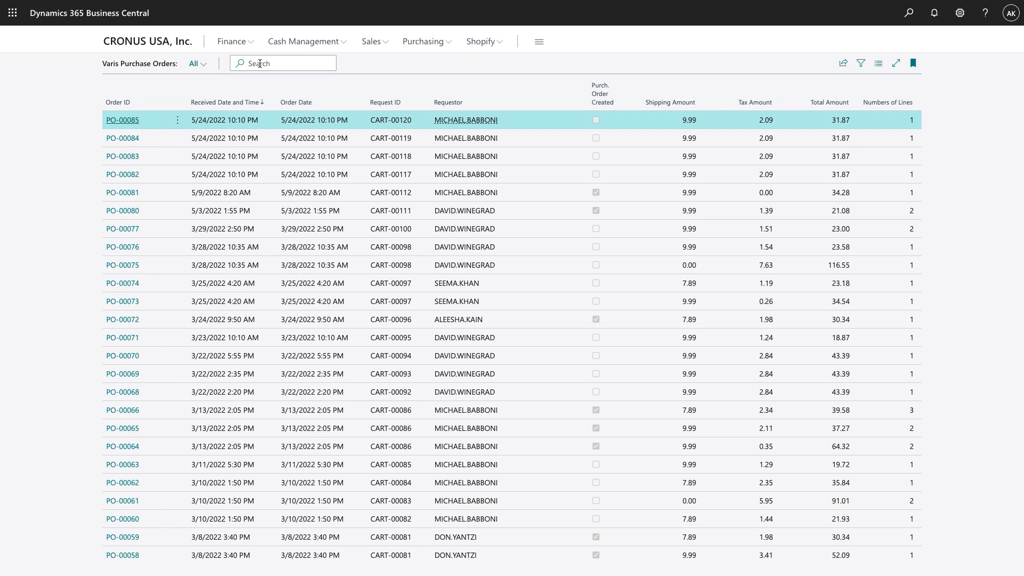
{"action": "type", "text": "58"}
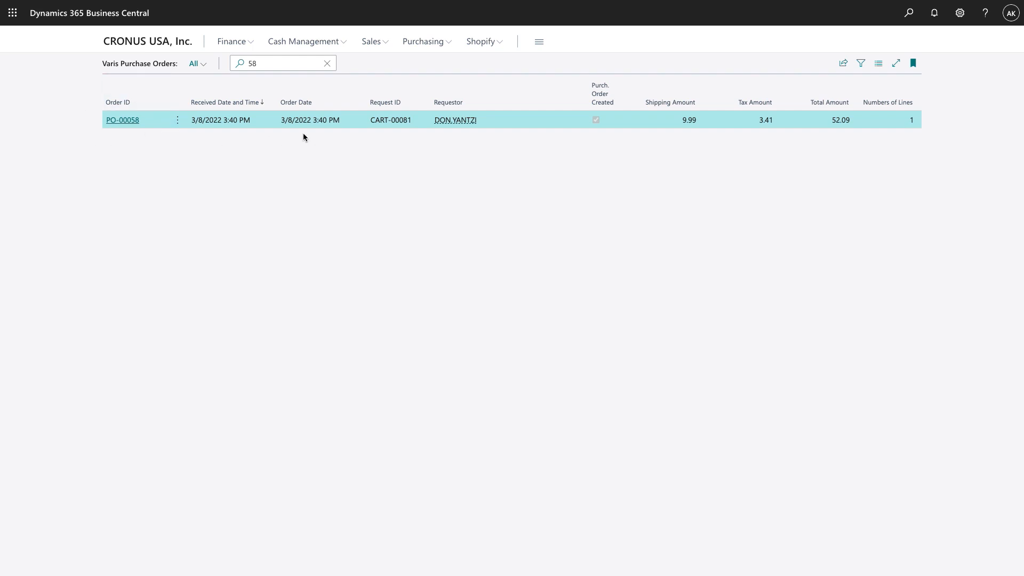
{"action": "left_click", "coordinate": [123, 122]}
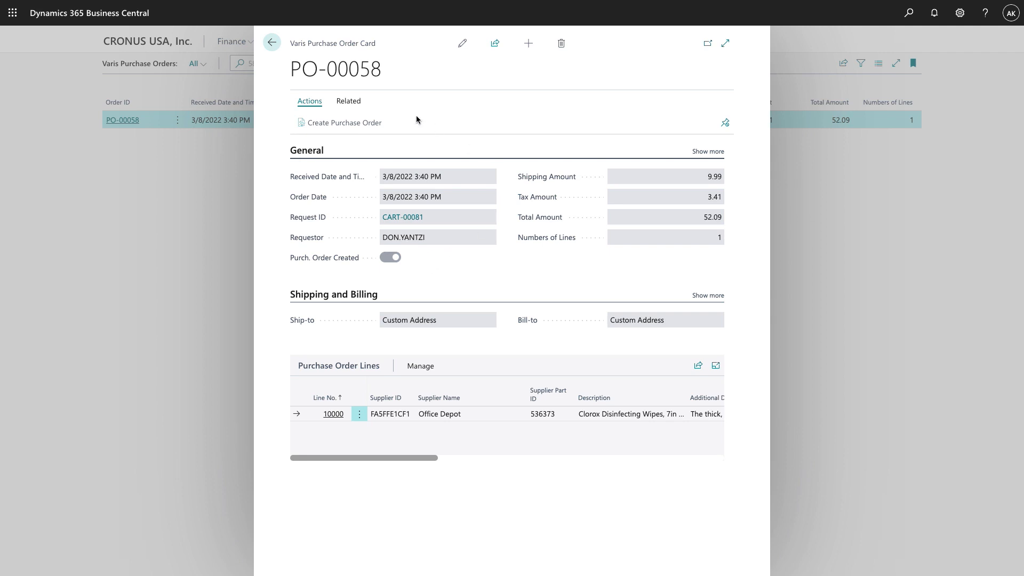
Show PO-00058's related links: invoices, credit memos, shipping notifications and order confirmation
{"action": "left_click", "coordinate": [349, 101]}
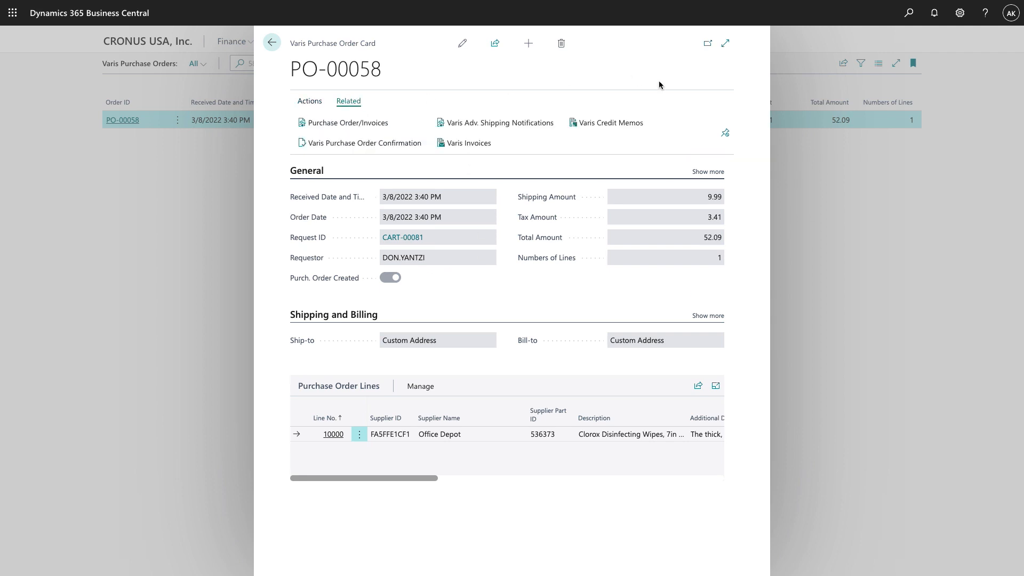
{"action": "left_click", "coordinate": [725, 132]}
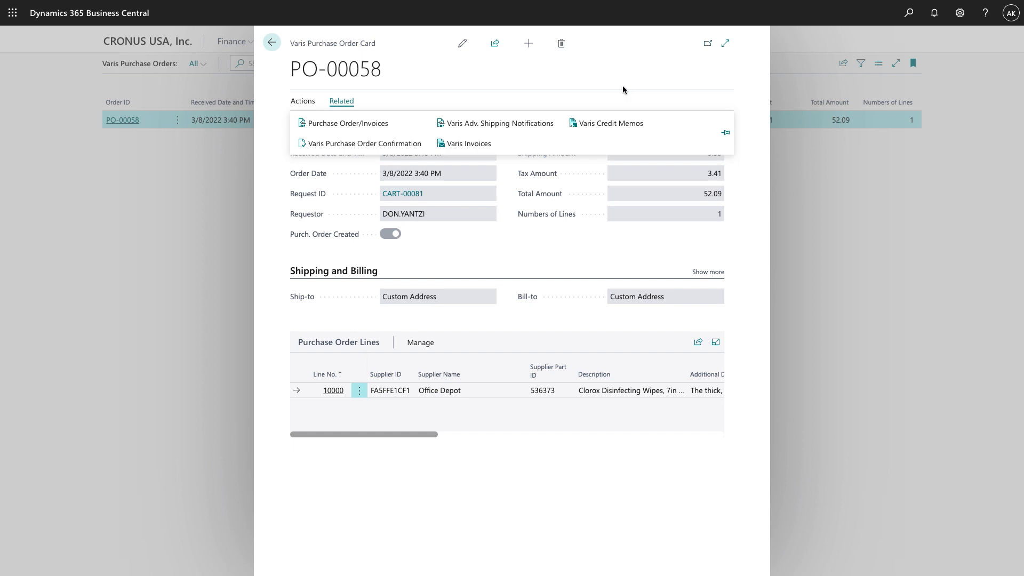
{"action": "left_click", "coordinate": [348, 129]}
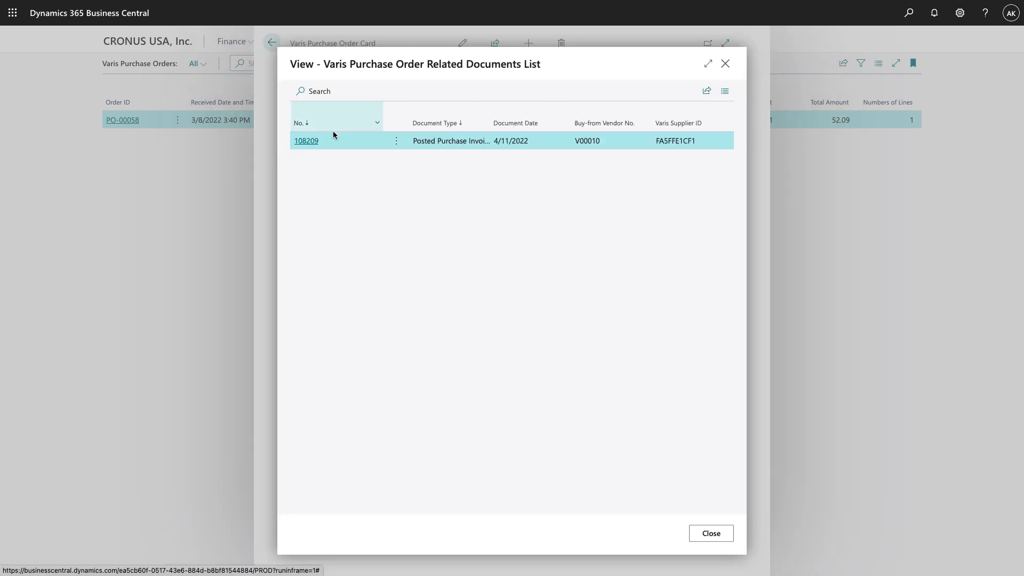
{"action": "left_click", "coordinate": [307, 141]}
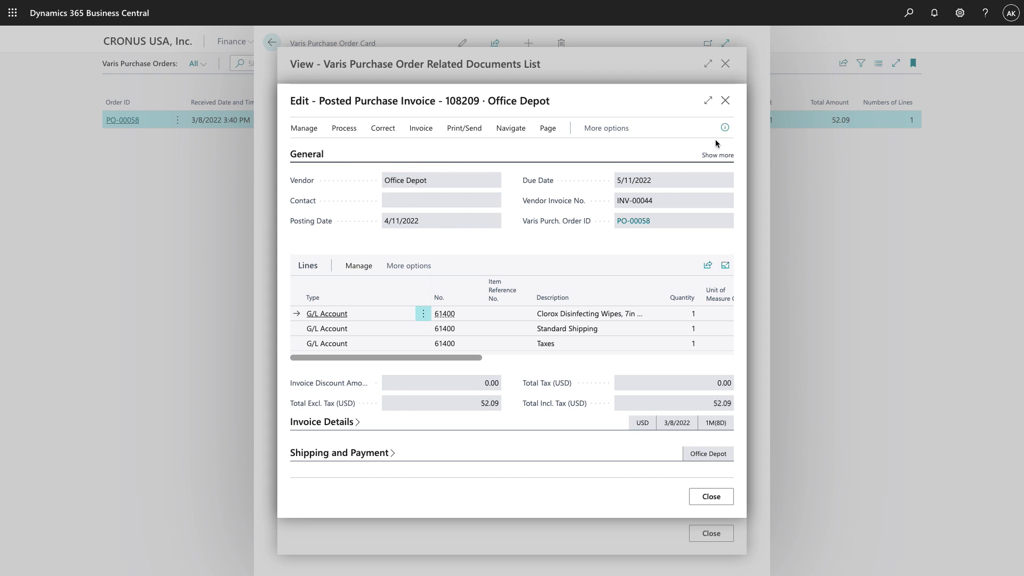
{"action": "left_click", "coordinate": [726, 100]}
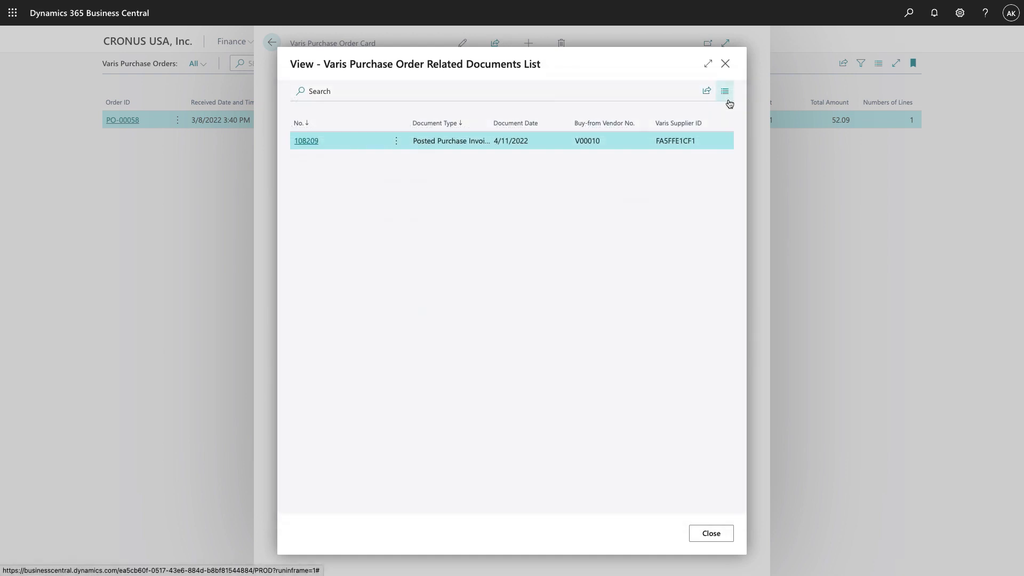
{"action": "left_click", "coordinate": [728, 69]}
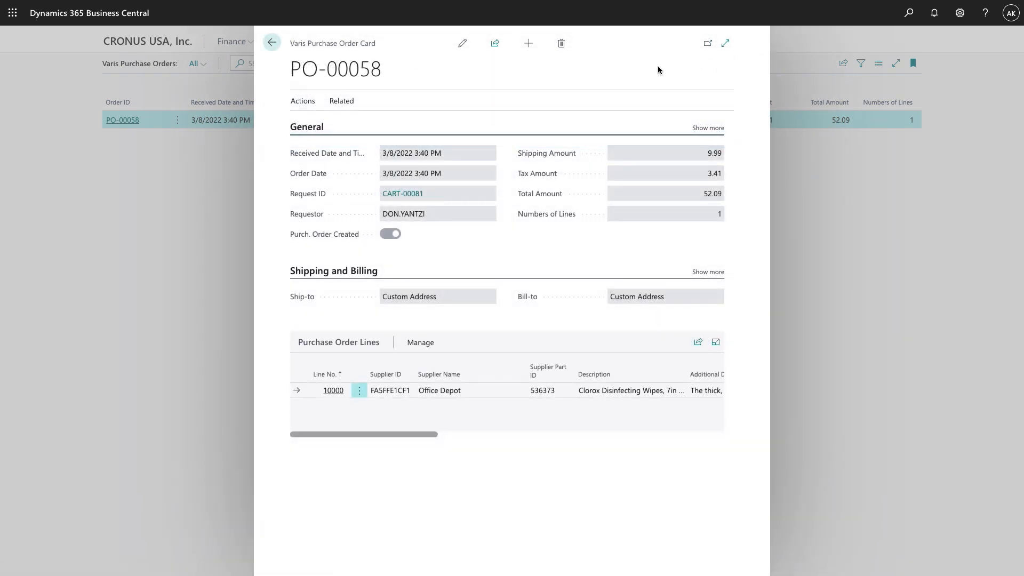
{"action": "left_click", "coordinate": [341, 104]}
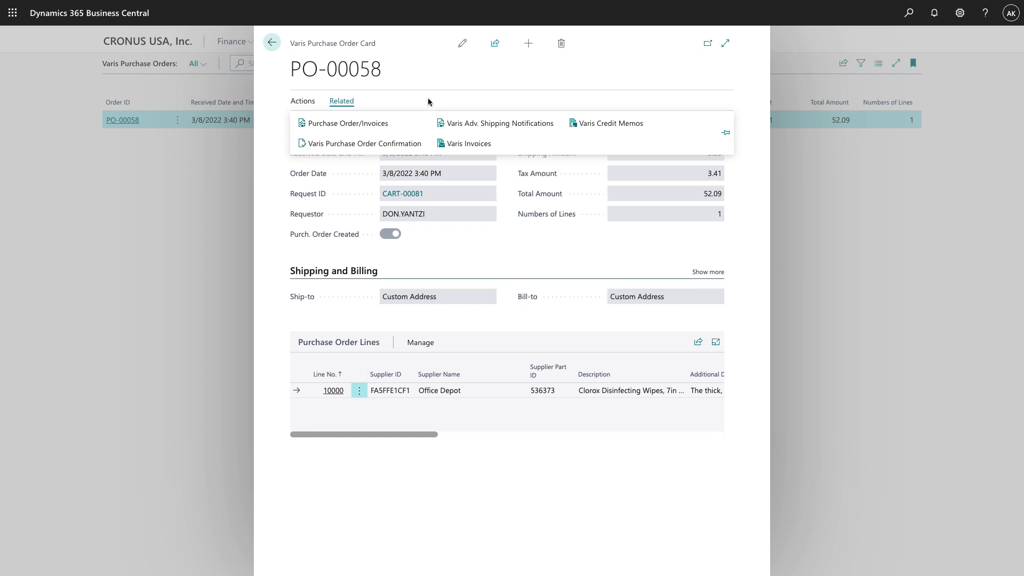
{"action": "left_click", "coordinate": [513, 124]}
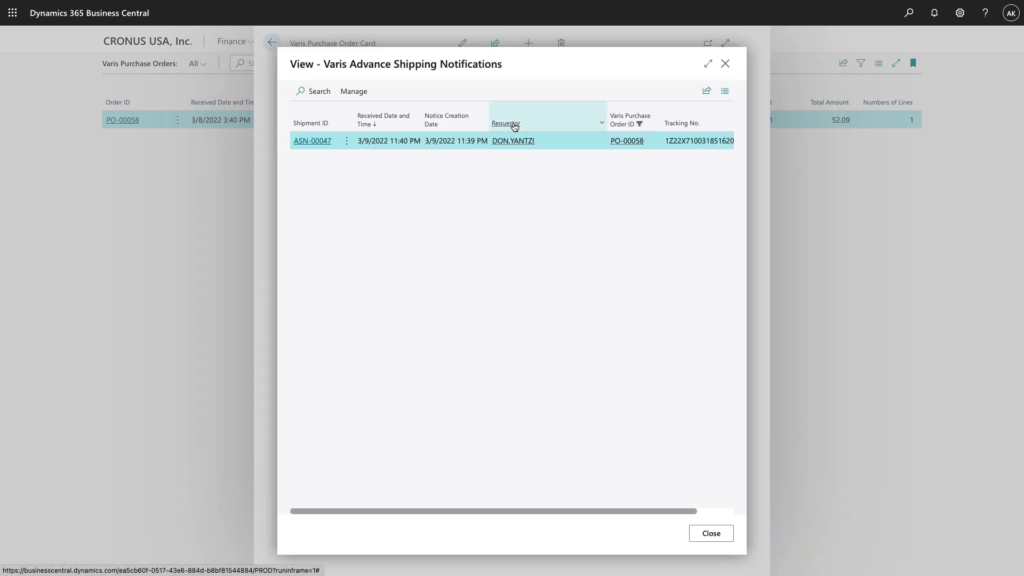
{"action": "left_click", "coordinate": [315, 142]}
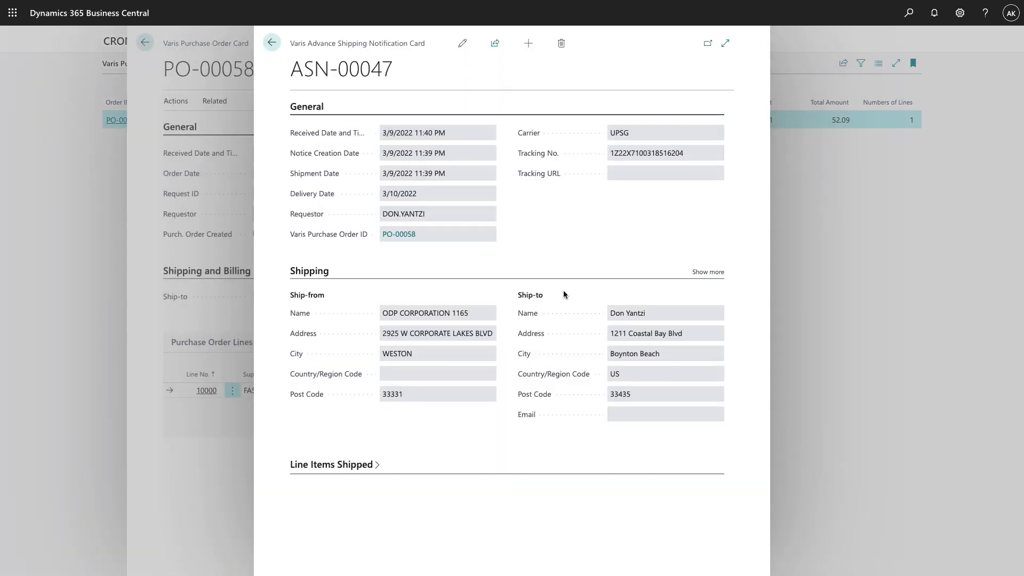
{"action": "left_click", "coordinate": [335, 465]}
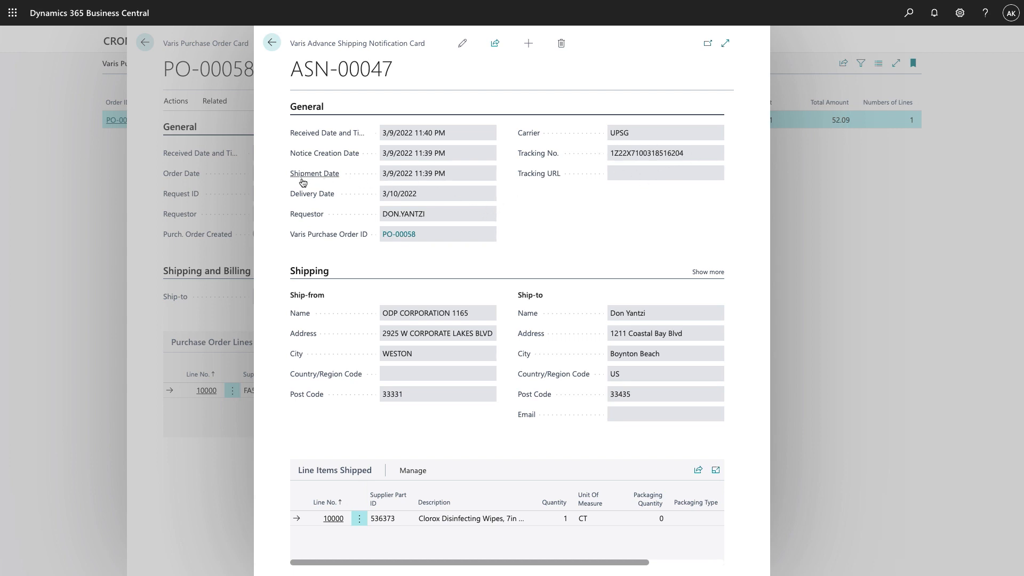
{"action": "mouse_move", "coordinate": [343, 183]}
{"action": "left_click", "coordinate": [271, 44]}
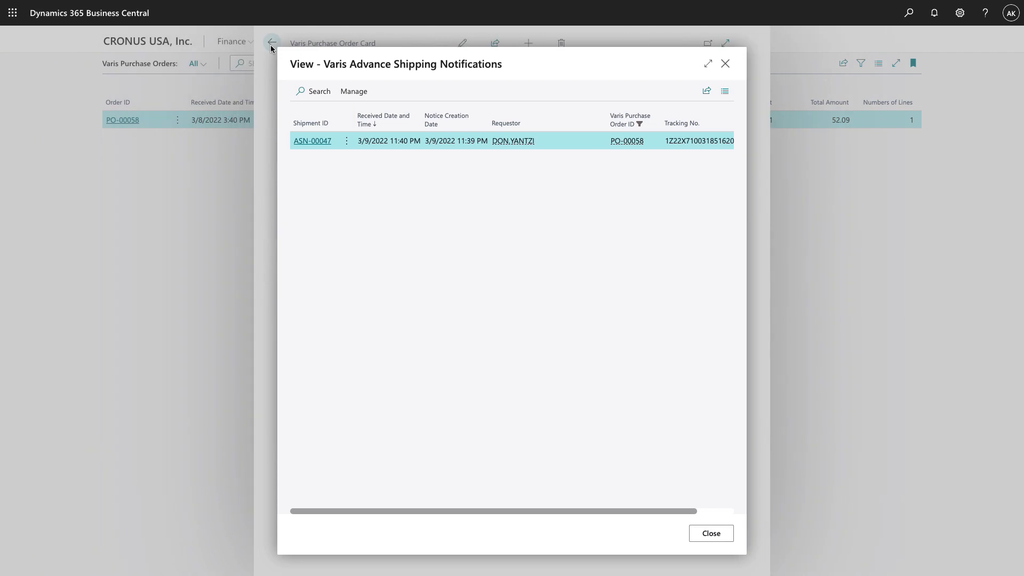
{"action": "left_click", "coordinate": [728, 66]}
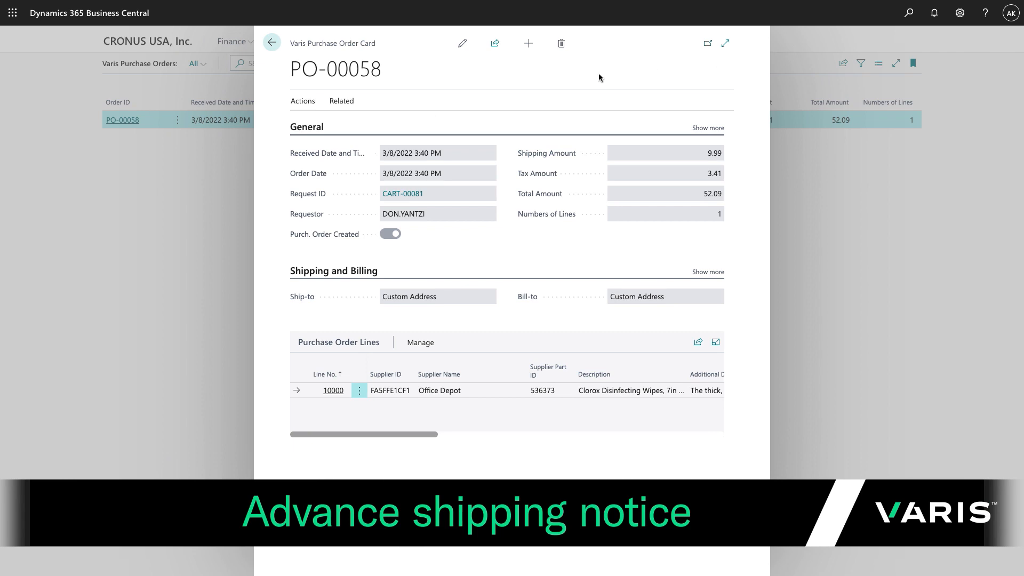
From PO-00058's related Varis Invoices, open INV-00044, dated 3/11/2022, subtotal 38.69
{"action": "left_click", "coordinate": [344, 103]}
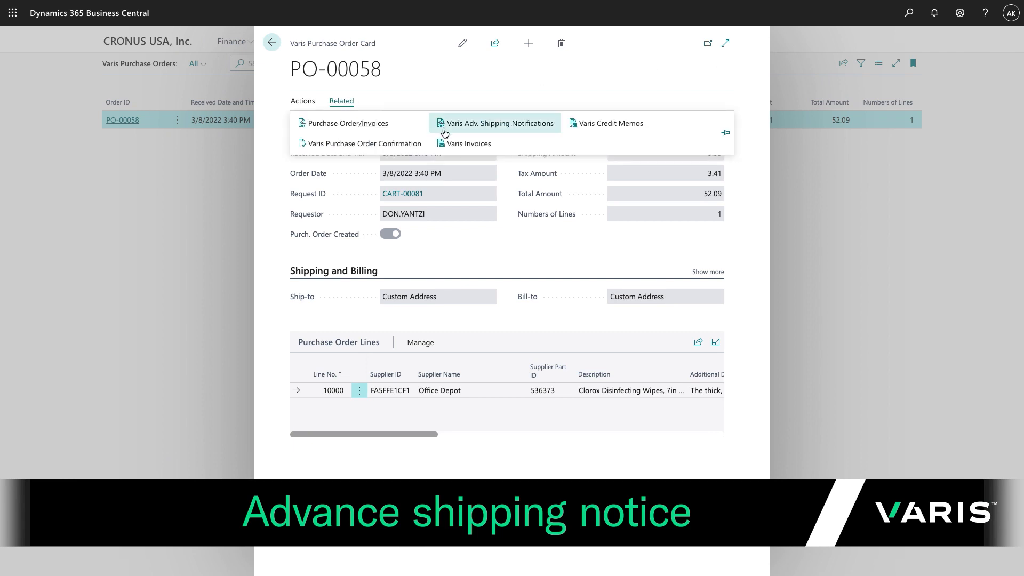
{"action": "left_click", "coordinate": [474, 145]}
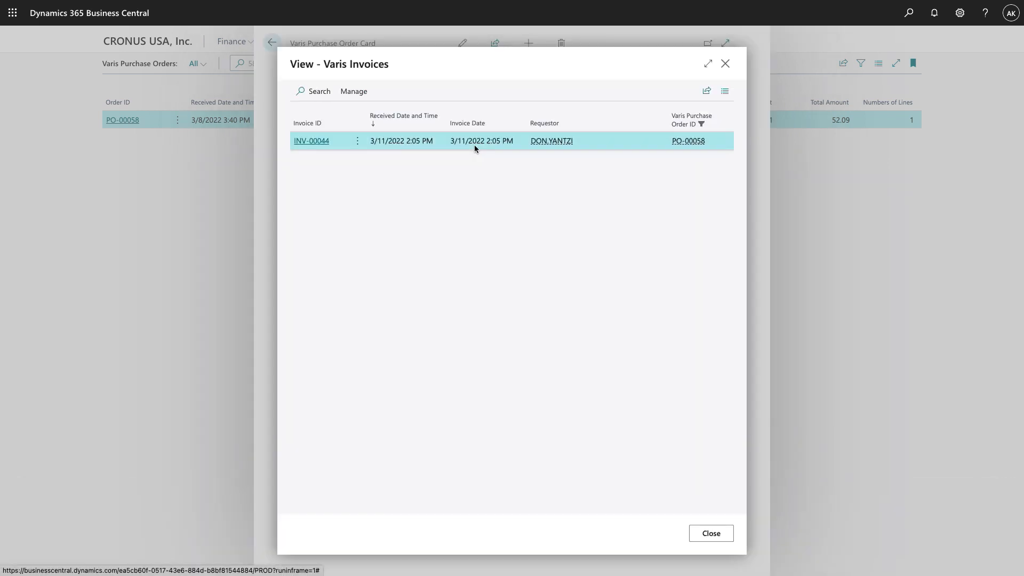
{"action": "left_click", "coordinate": [312, 140]}
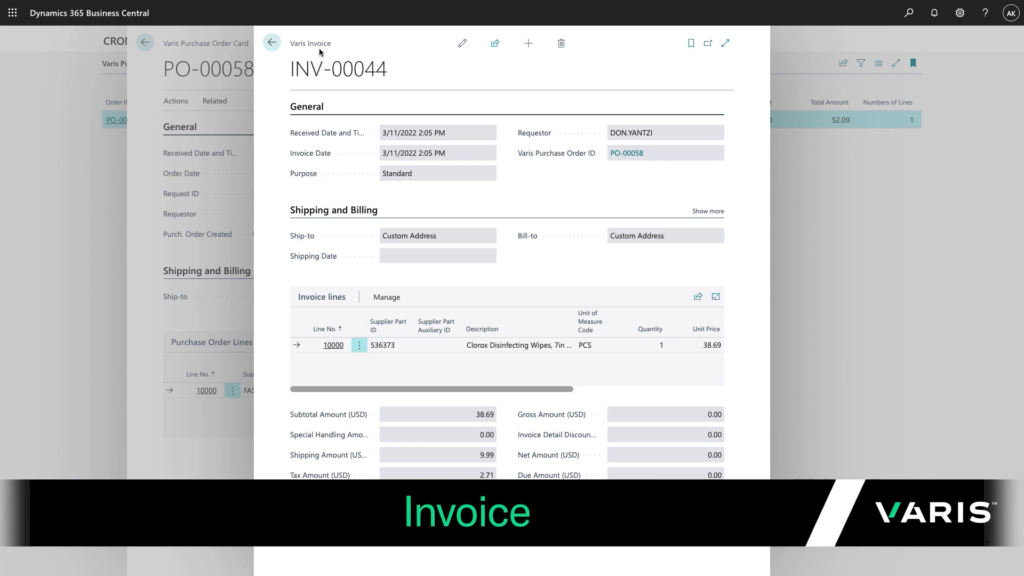